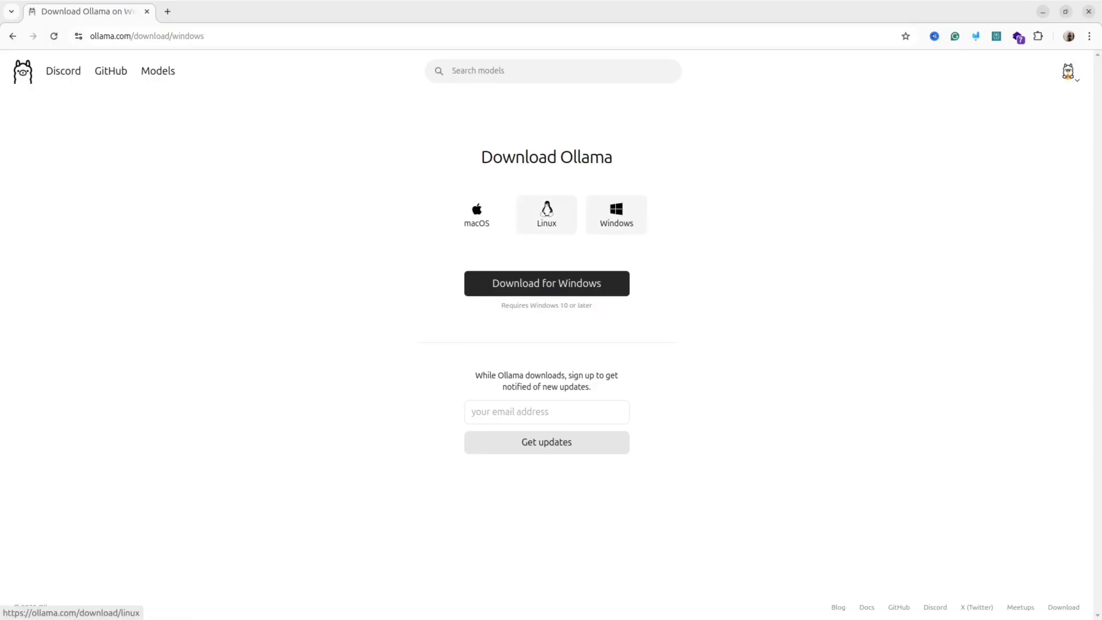
Step: Choose the Linux download, open a terminal docked beside the browser, and copy Ollama's one-line install command
left_click(546, 214)
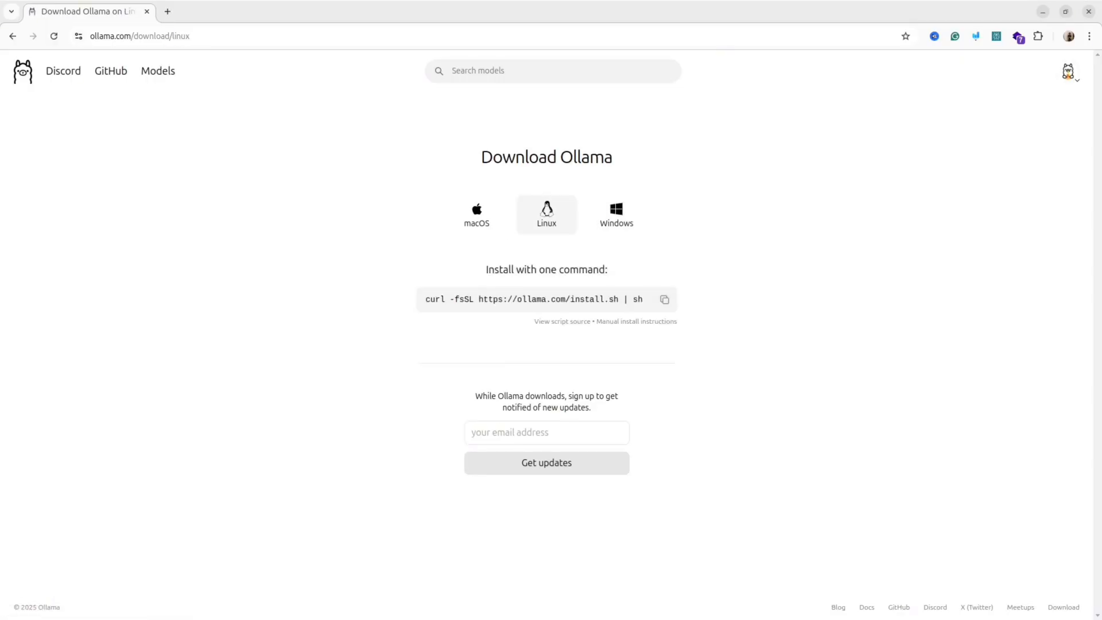
key("ctrl+alt+t")
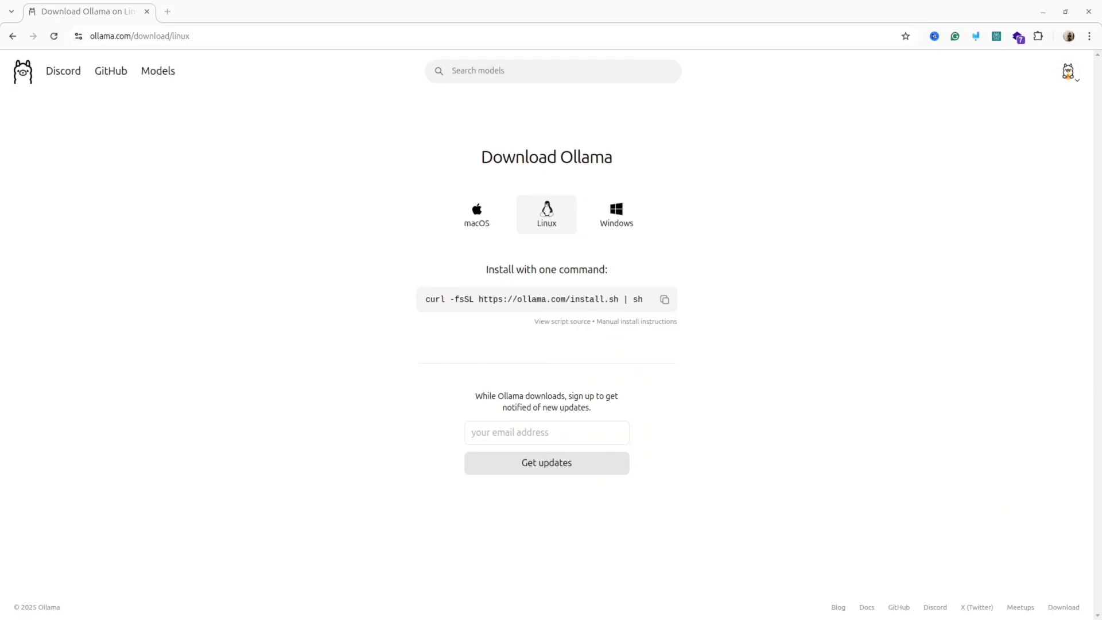
left_click_drag(305, 201, 0, 244)
left_click(786, 310)
left_click(665, 299)
key("alt+Tab")
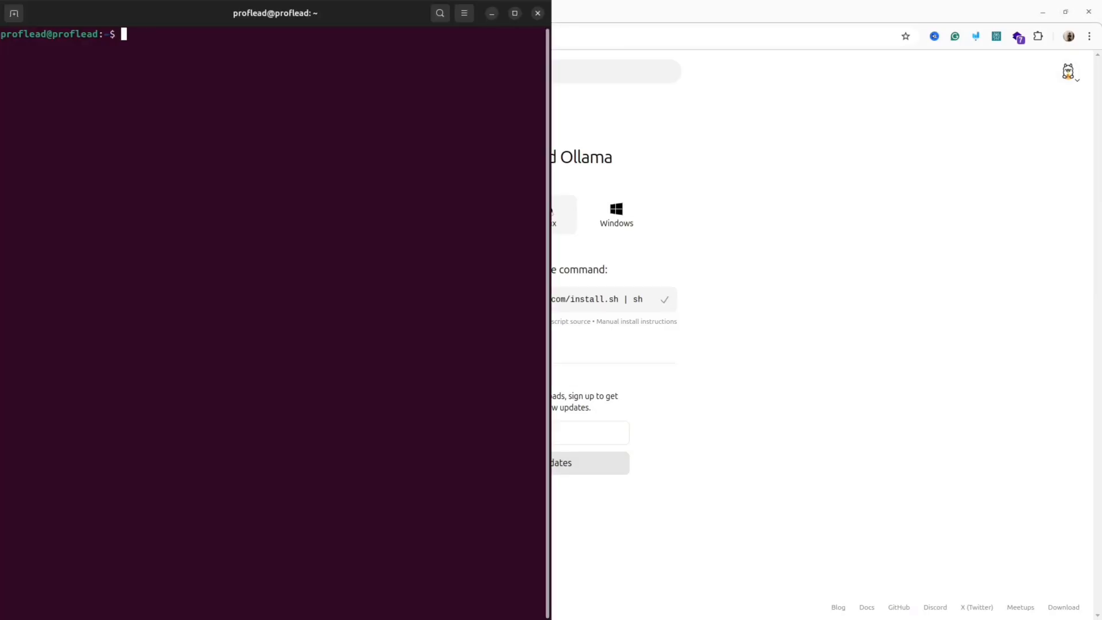
right_click(377, 232)
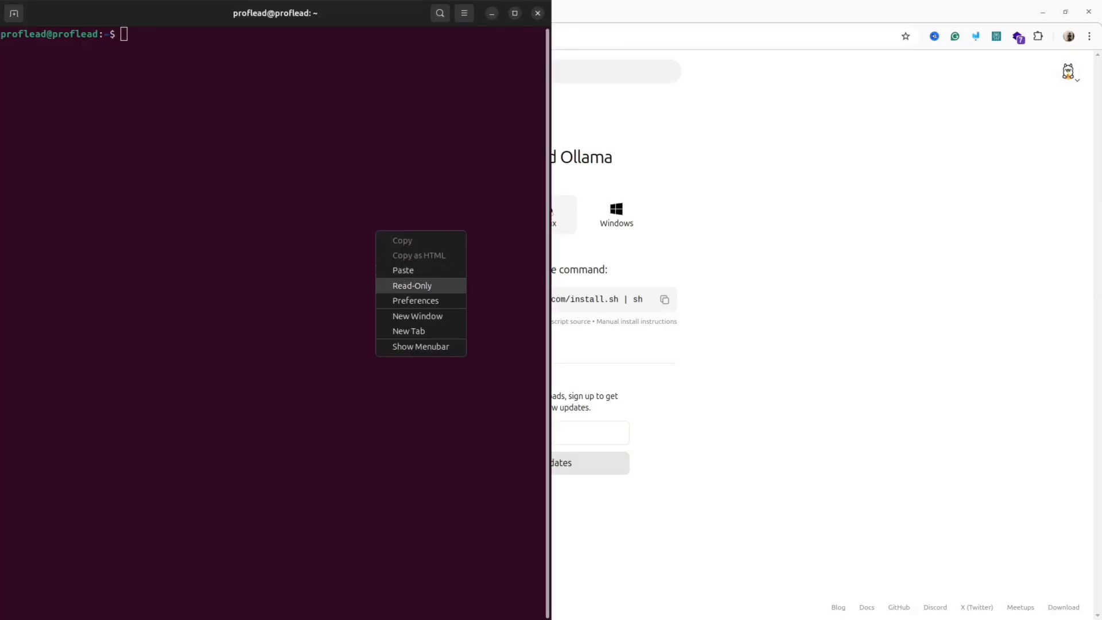
left_click(403, 270)
key("Return")
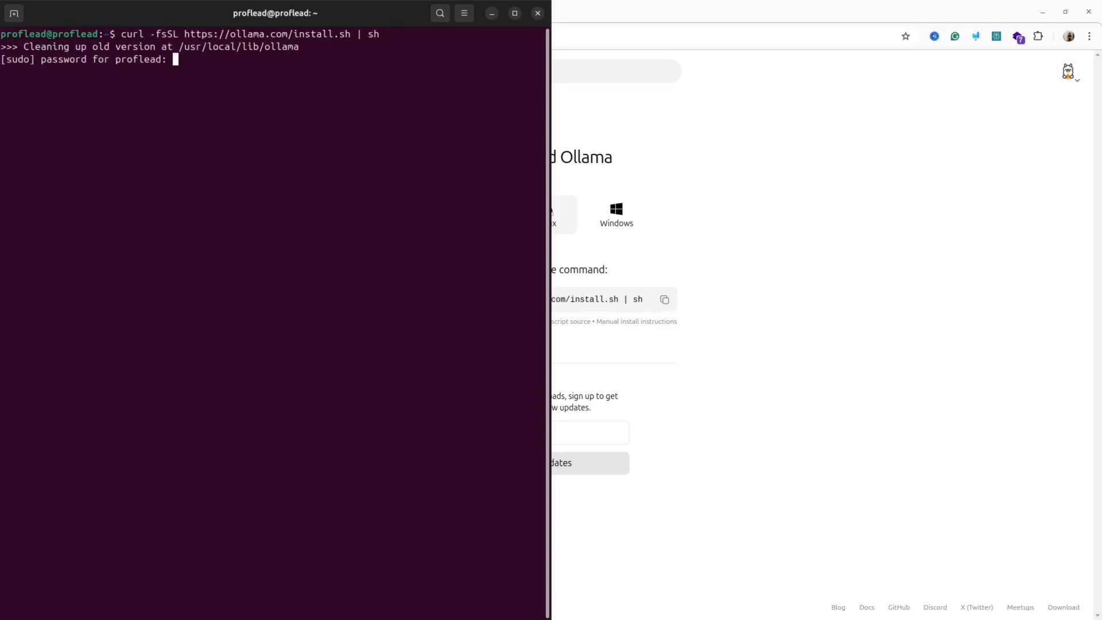
key("Return")
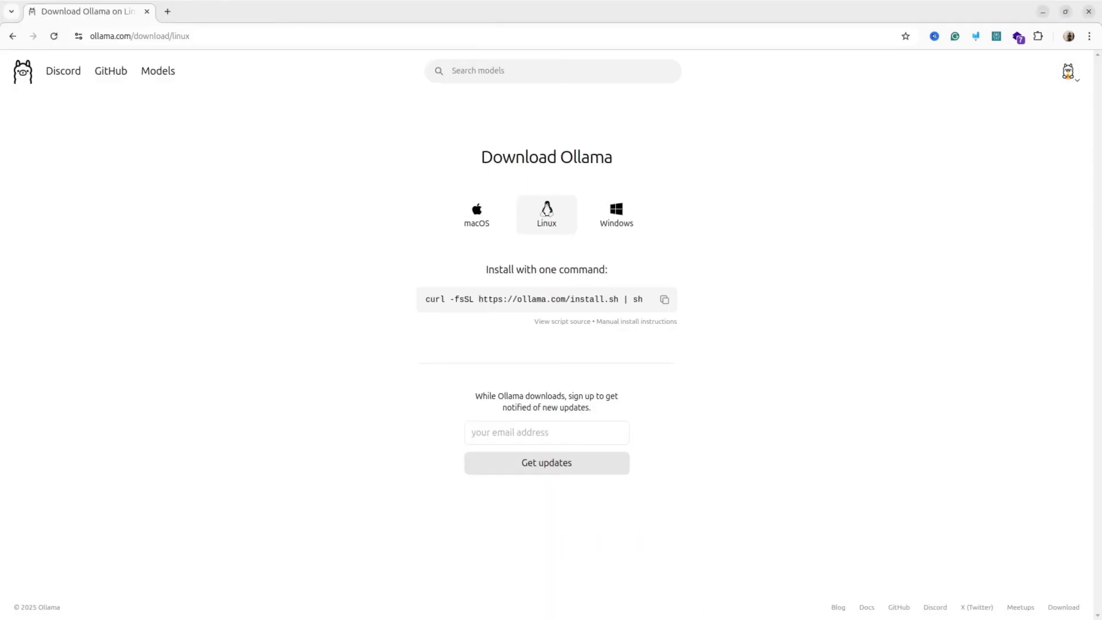
Step: Back in the browser, open the deepseek-r1 model page on Ollama, choose the 8b size, and copy its run command
left_click(158, 71)
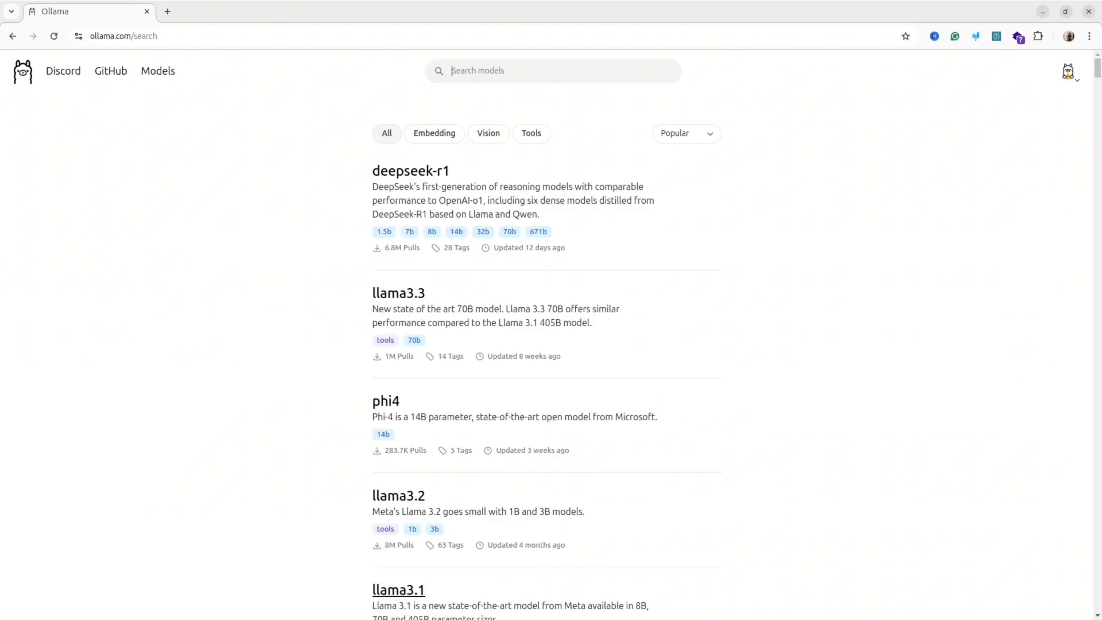
left_click(411, 170)
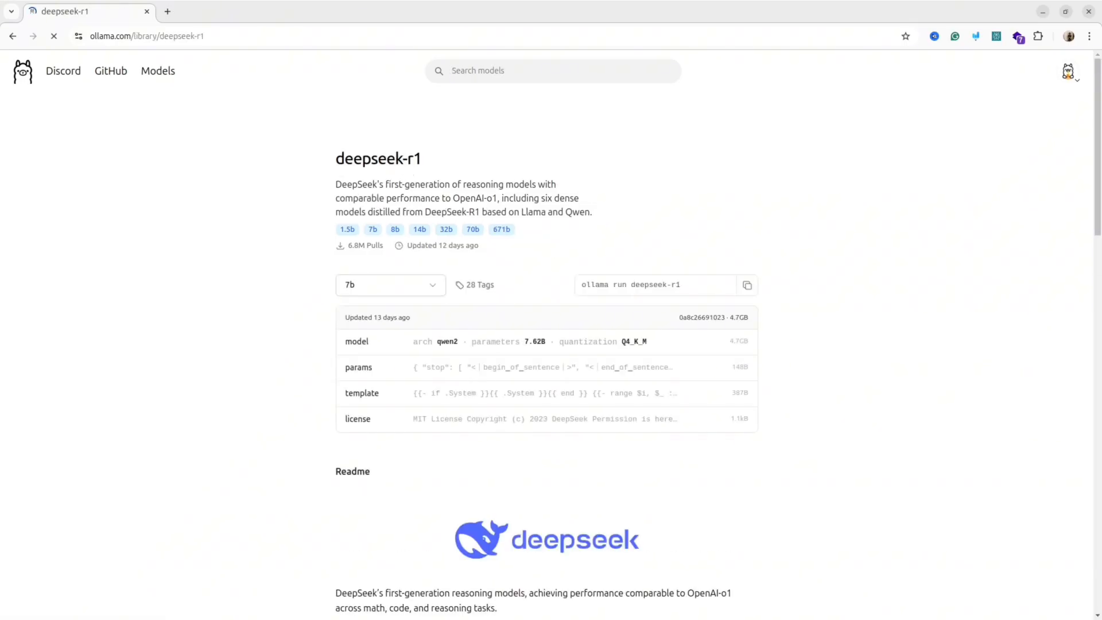
left_click(391, 286)
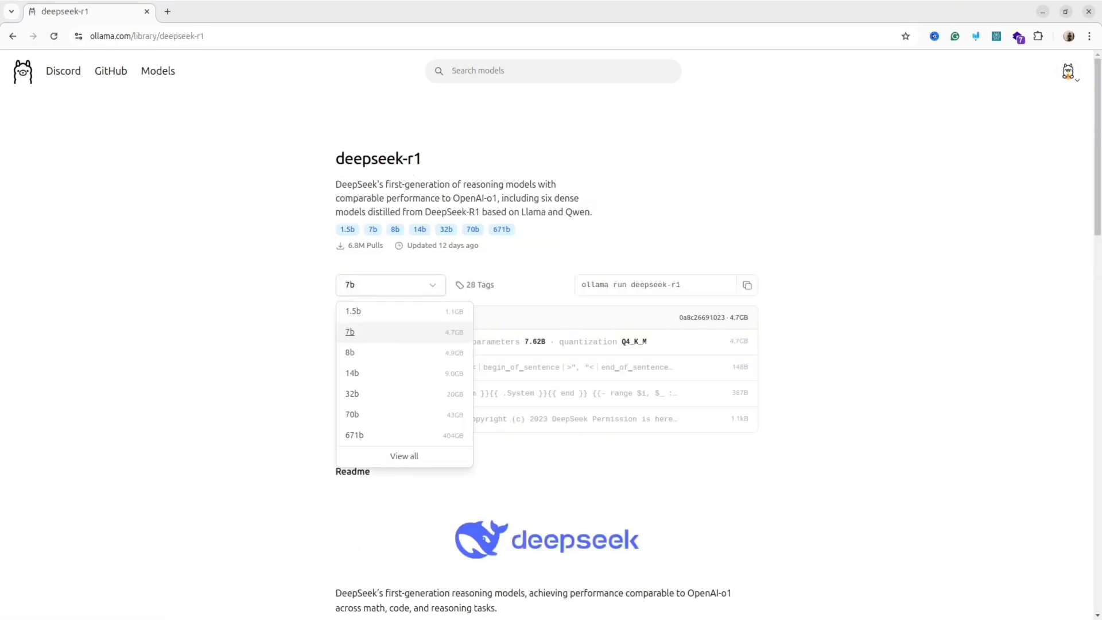
left_click(350, 353)
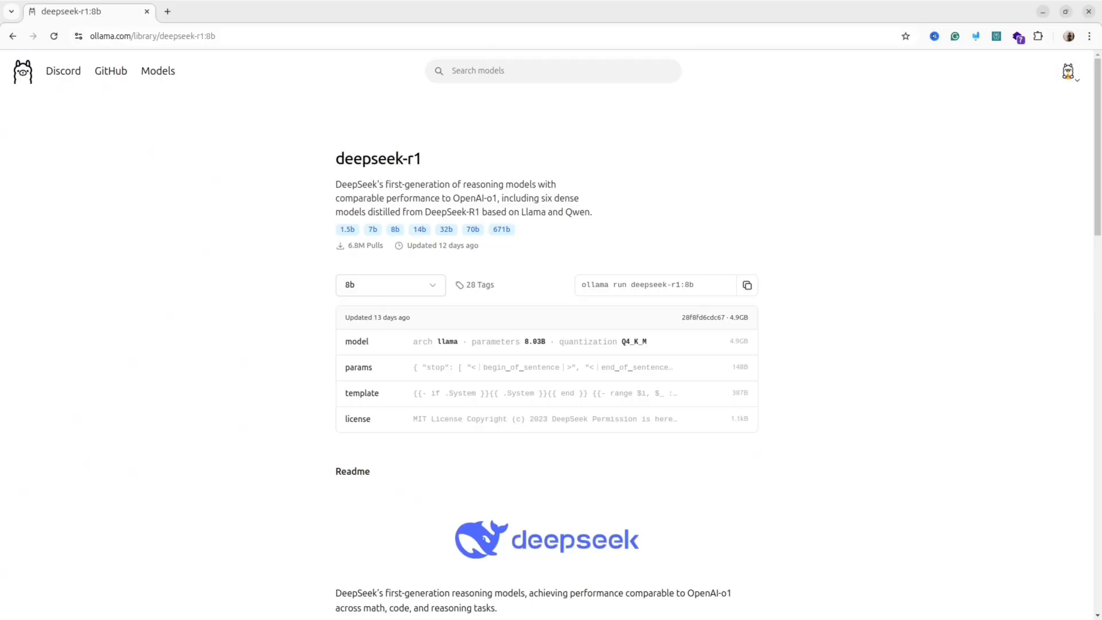
left_click(747, 285)
Step: Suspend the running installer in the terminal and execute ollama run deepseek-r1:8b
key("alt+Tab")
key("ctrl+z")
right_click(349, 146)
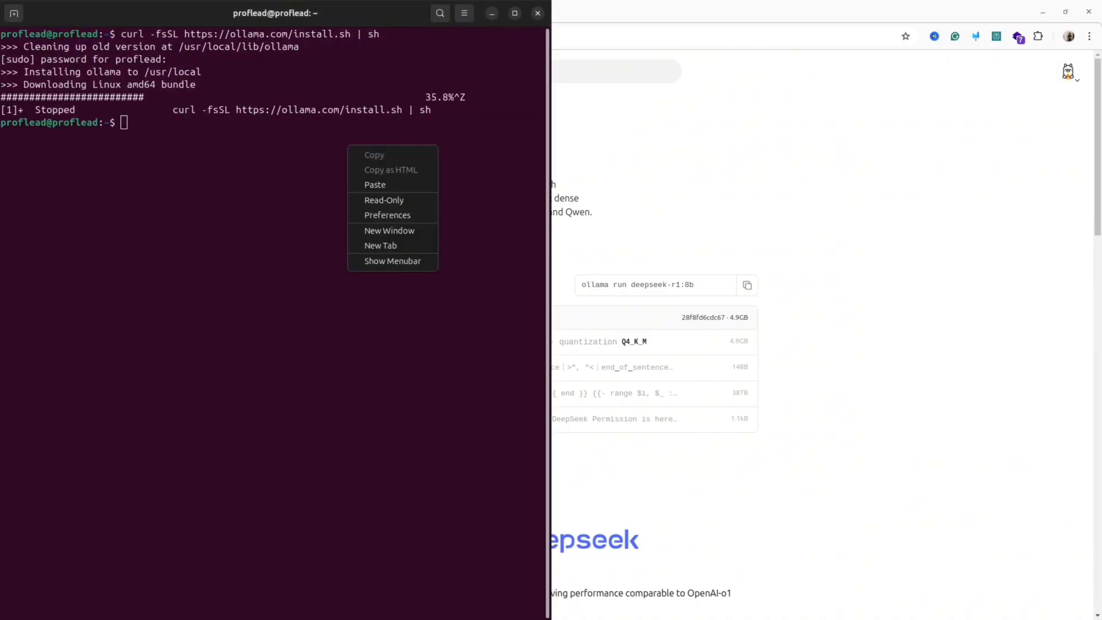
left_click(375, 184)
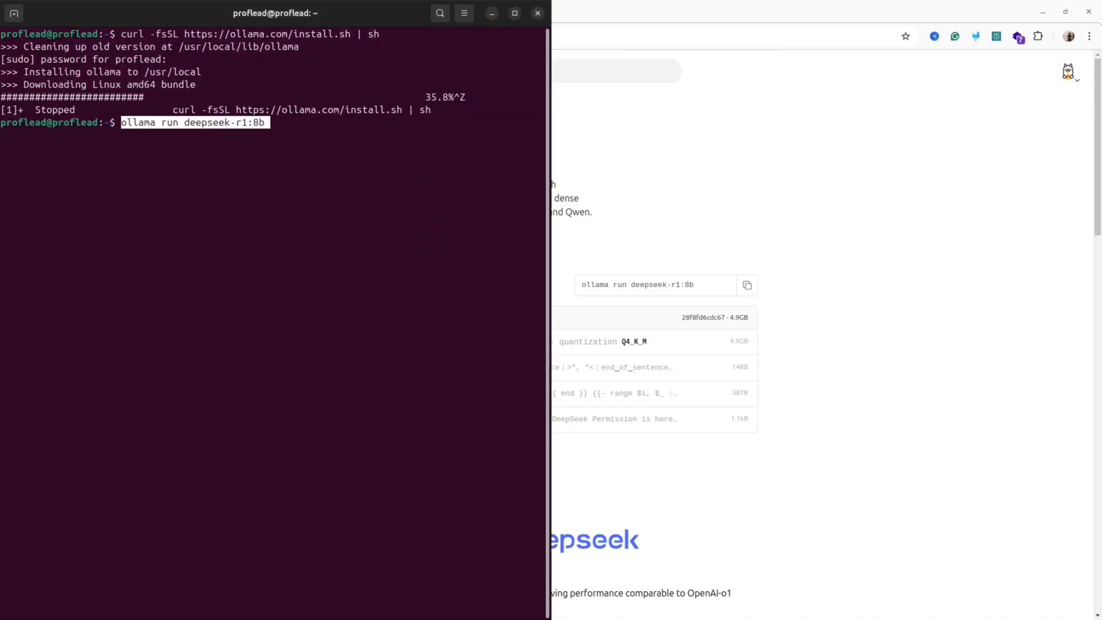
key("Return")
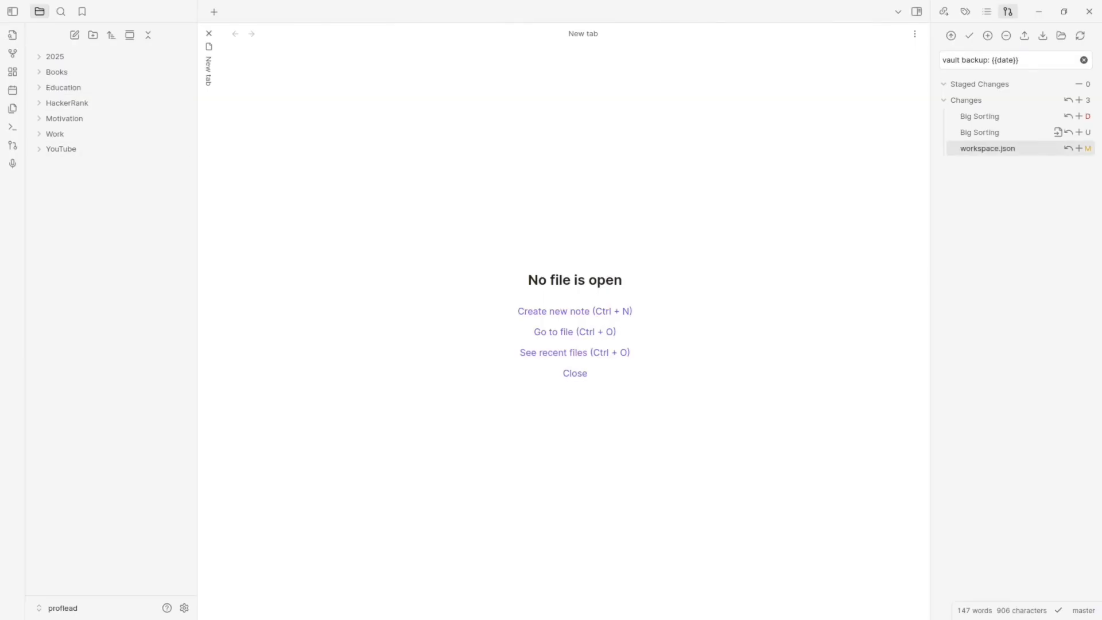
Step: In Obsidian, browse the community plugins from the settings and search for "ollama"
left_click(184, 608)
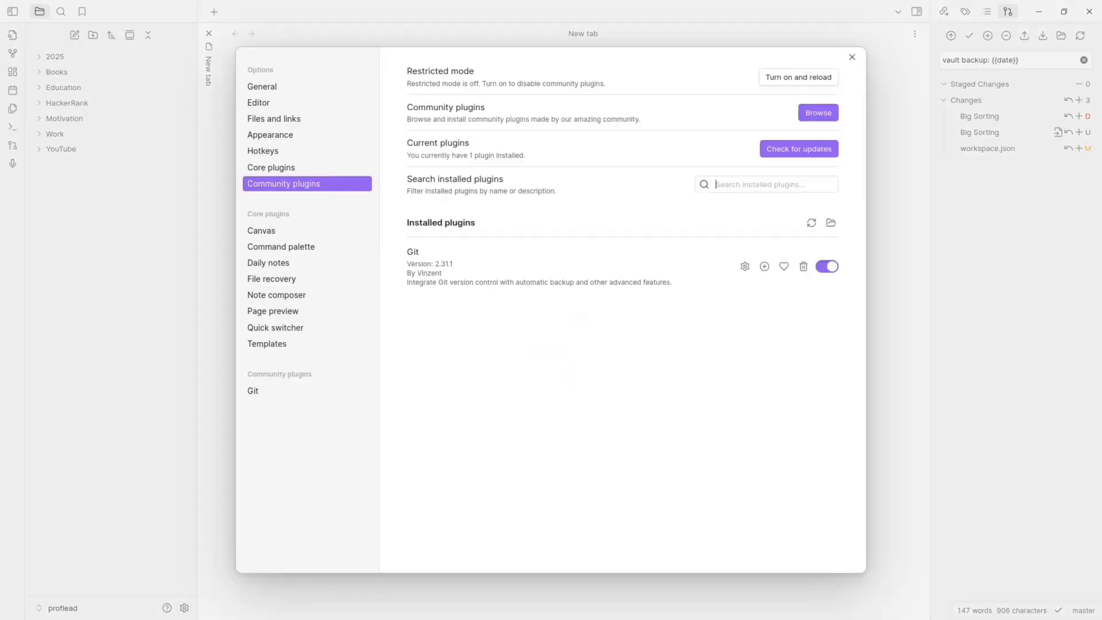
left_click(271, 167)
left_click(283, 183)
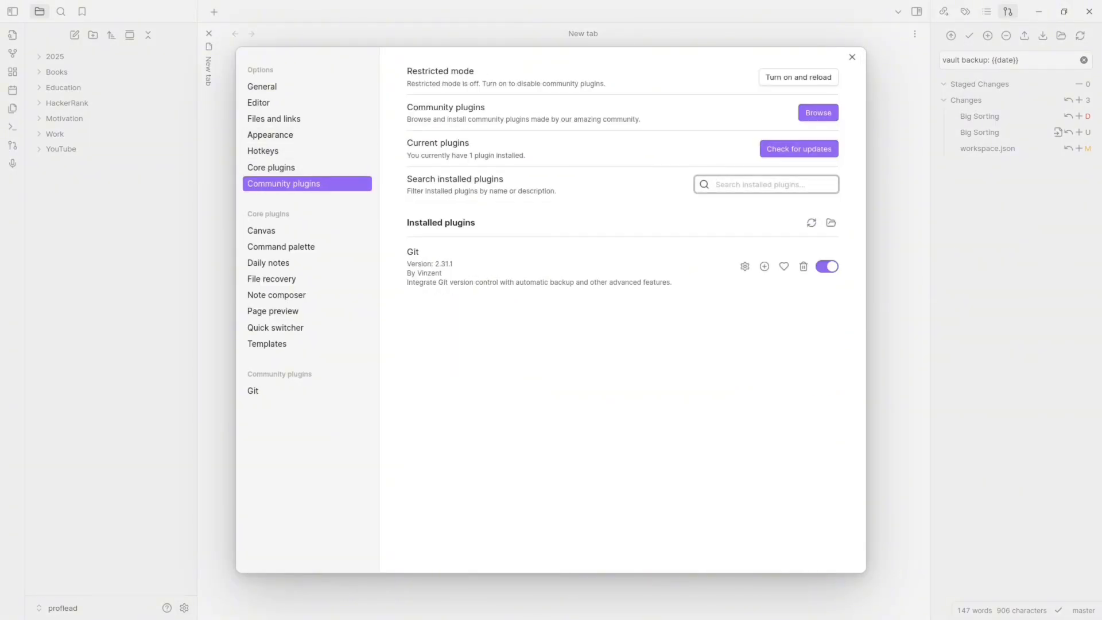
left_click(818, 113)
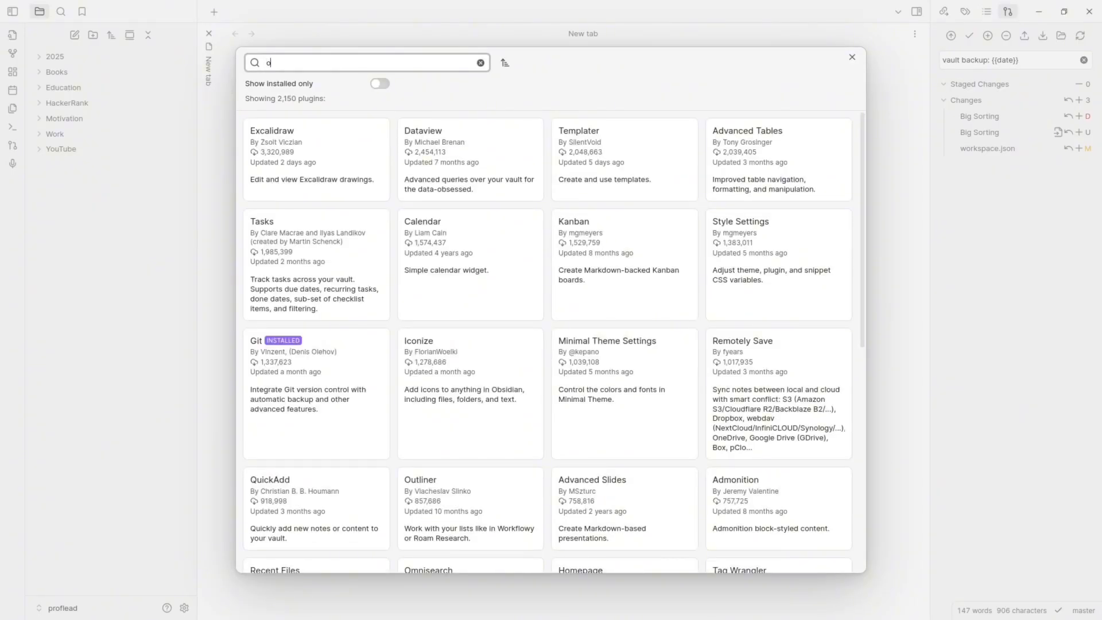
type("ollama")
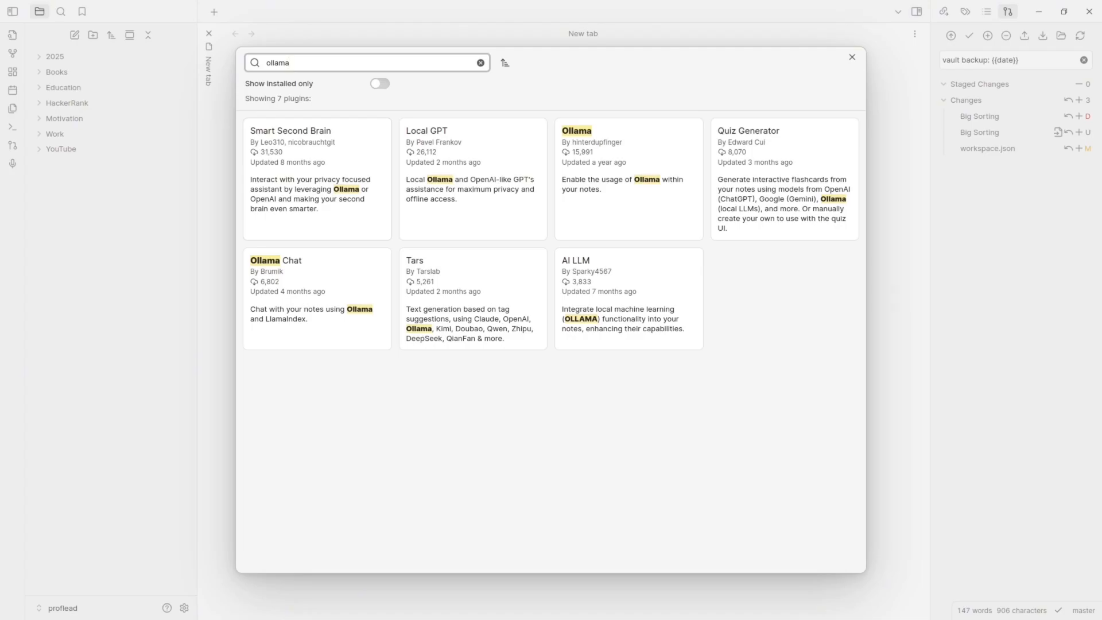
Step: Install and enable the Smart Second Brain plugin, and open its options
left_click(317, 179)
scroll(628, 324, "down", 20)
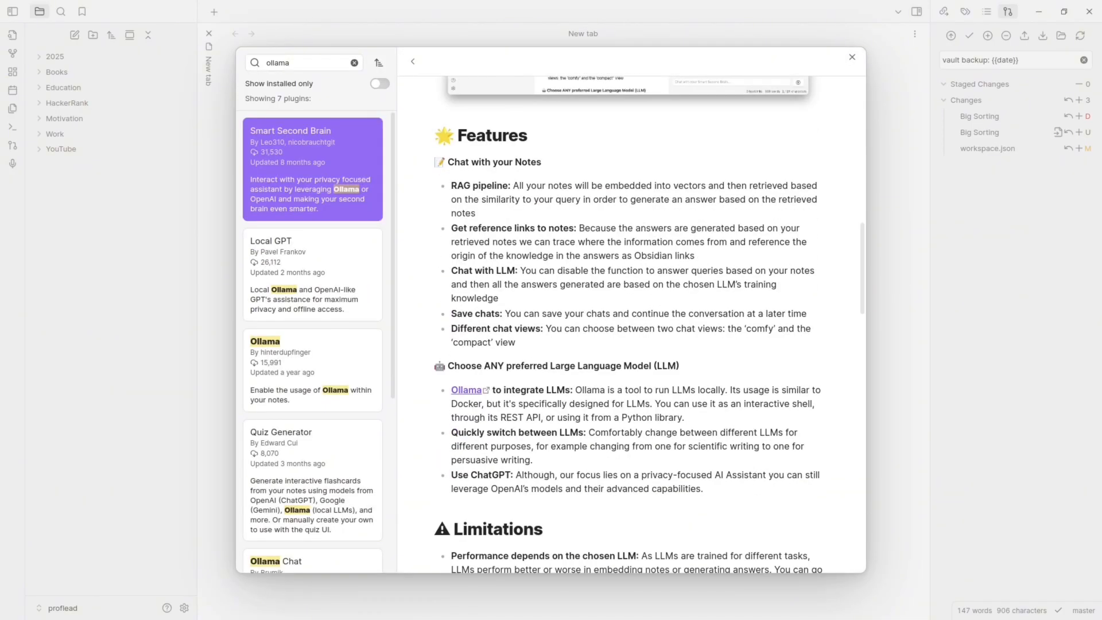
scroll(628, 324, "up", 20)
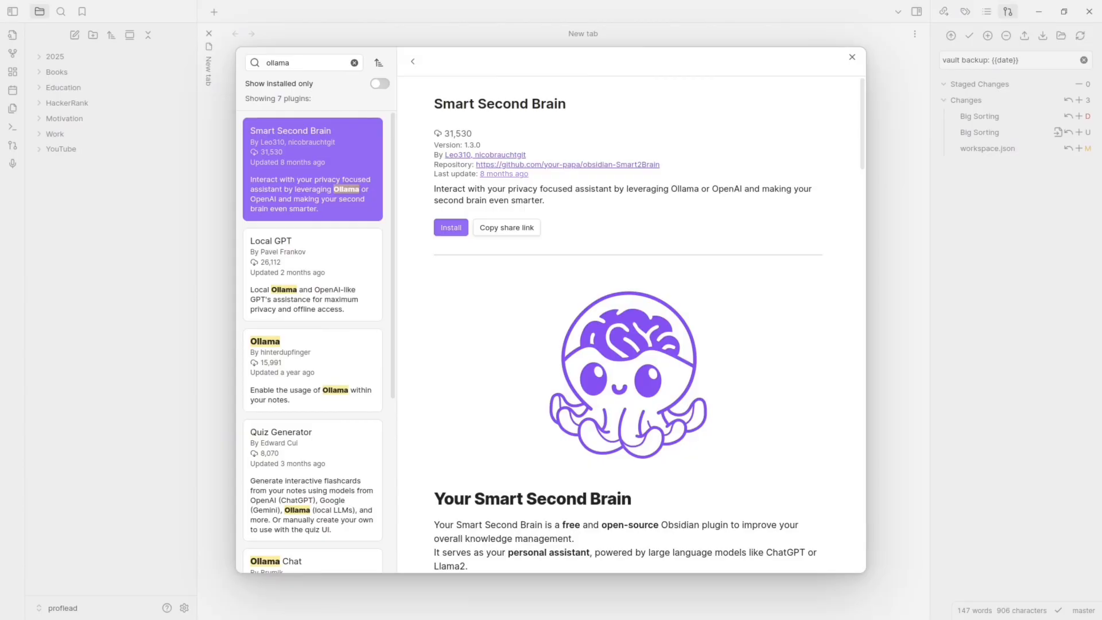
left_click(451, 227)
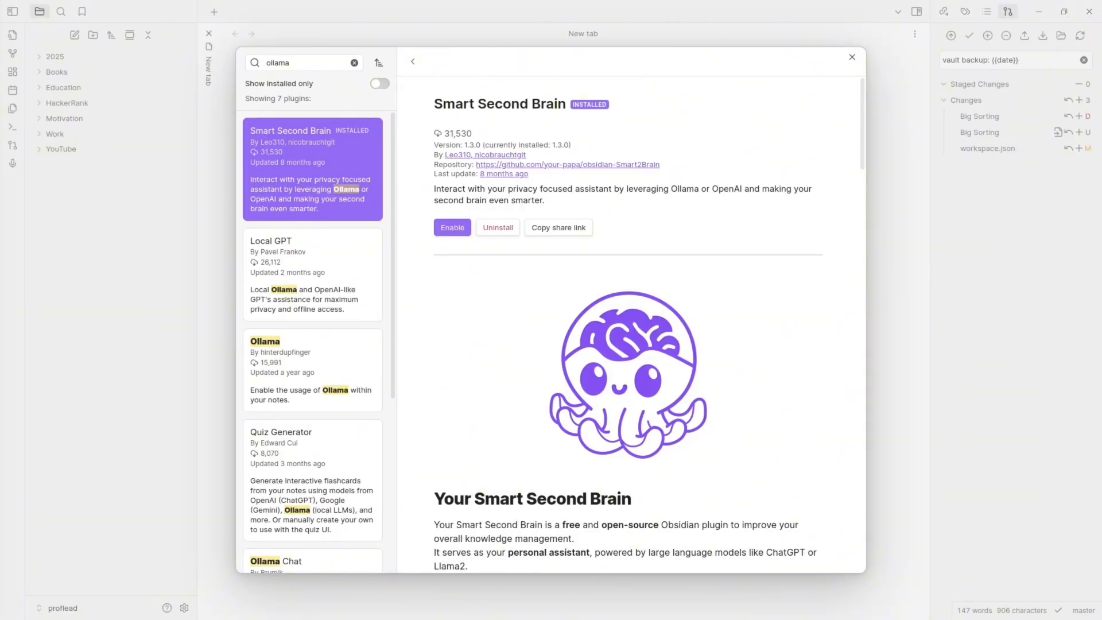
left_click(453, 228)
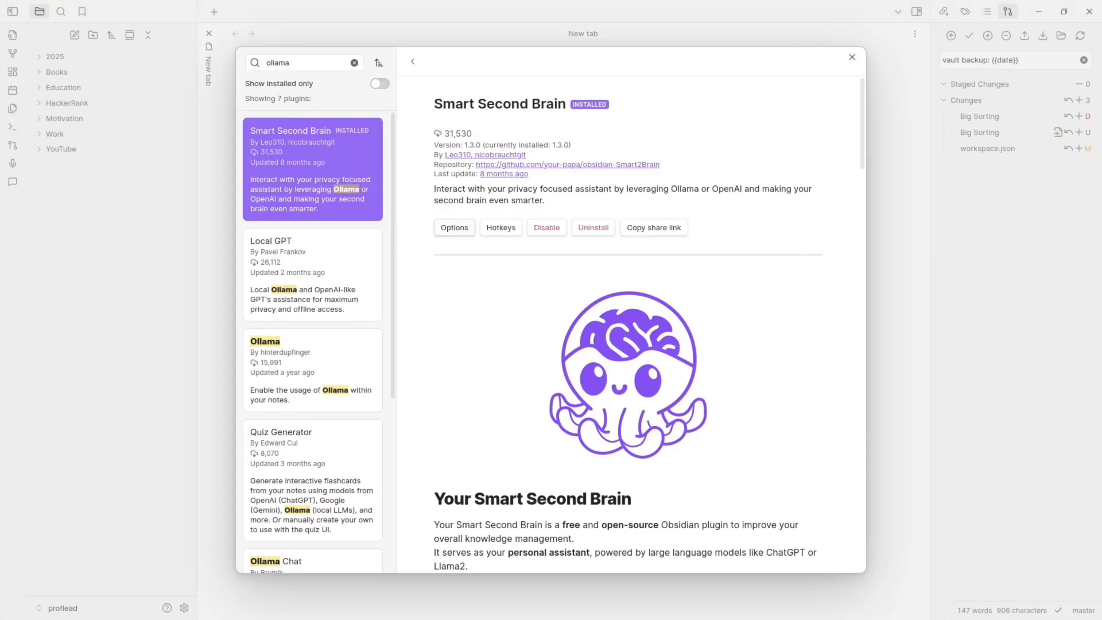
left_click(453, 228)
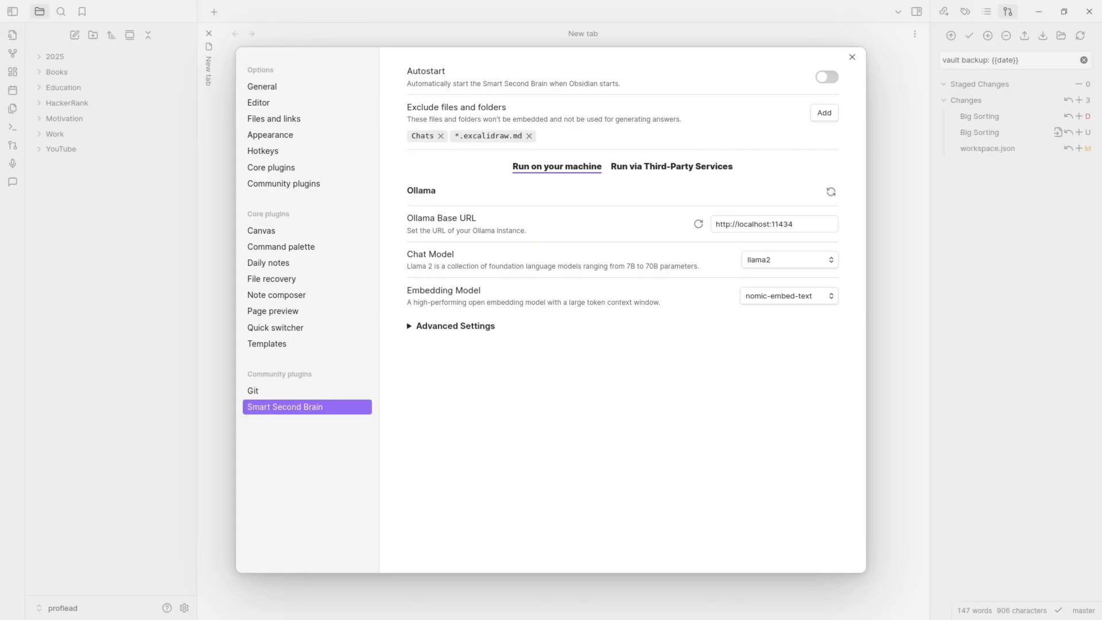
Step: Turn on Autostart for Smart Second Brain and set its Chat Model to deepseek-r1:8b
left_click(827, 77)
left_click(790, 260)
key("Down")
key("Down")
key("Down")
key("Down")
key("Down")
key("Down")
key("Down")
key("Down")
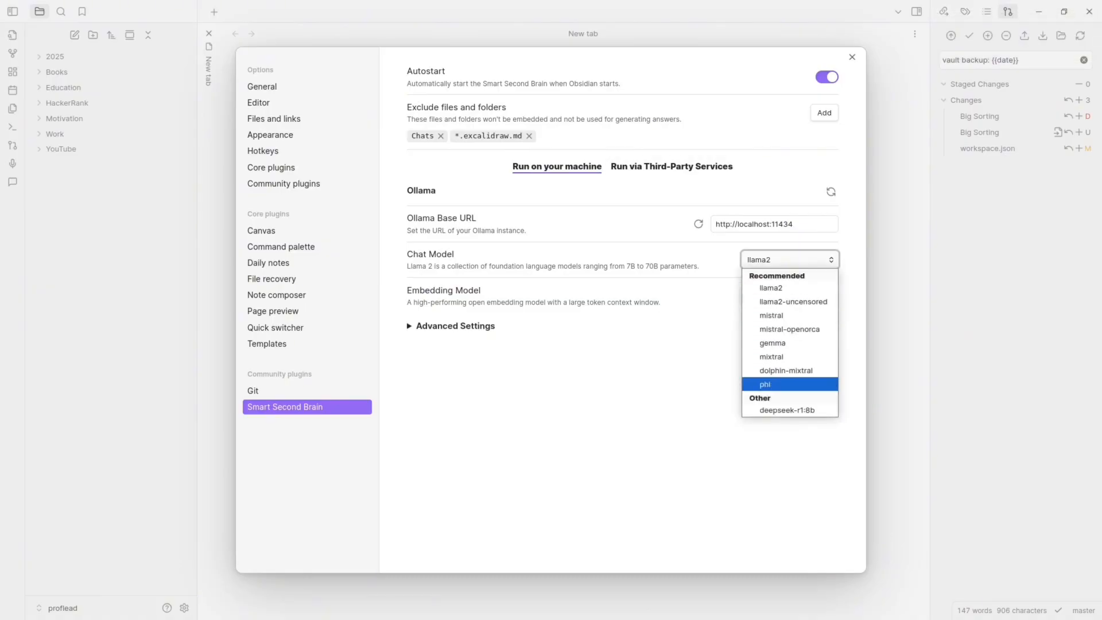
key("Return")
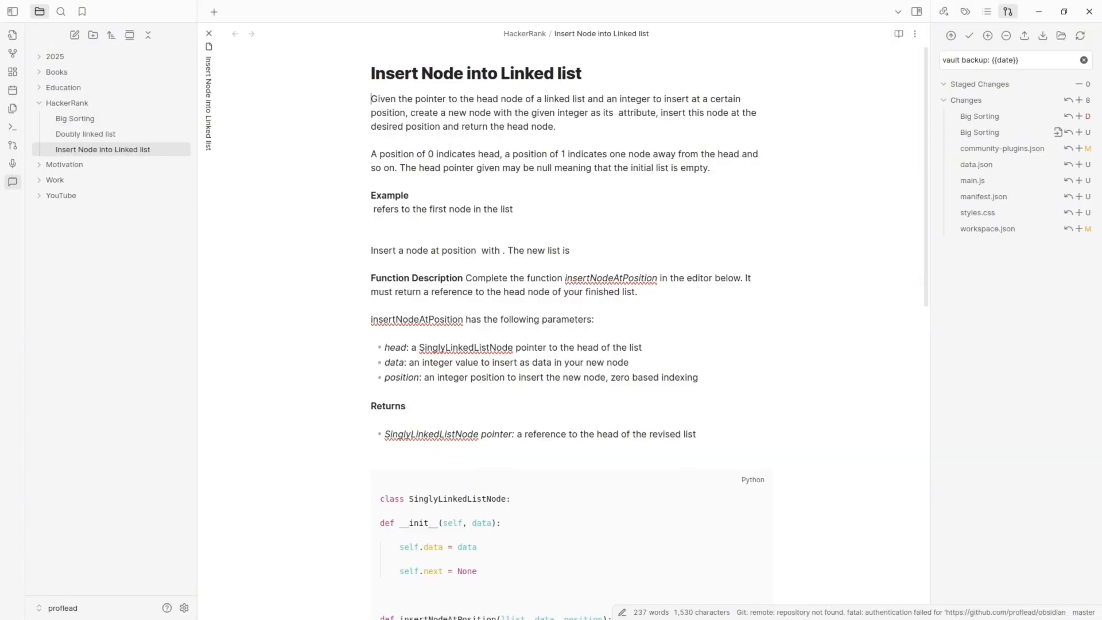
Step: Open the Smart Second Brain setup view, widen its sidebar, and copy the Ollama install command
left_click(13, 182)
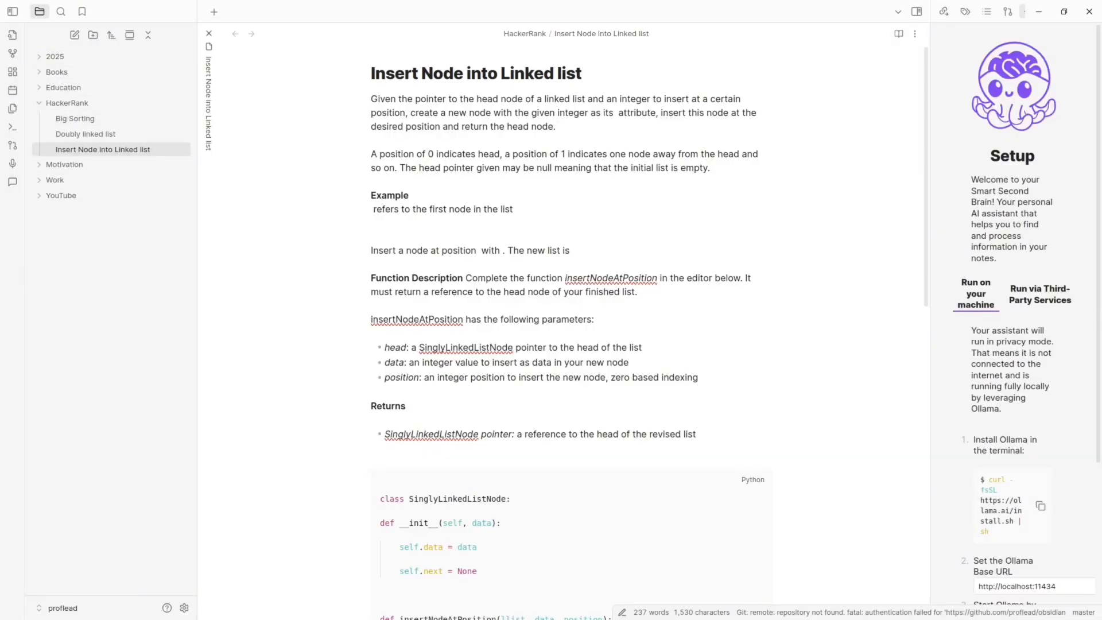
left_click_drag(931, 310, 751, 310)
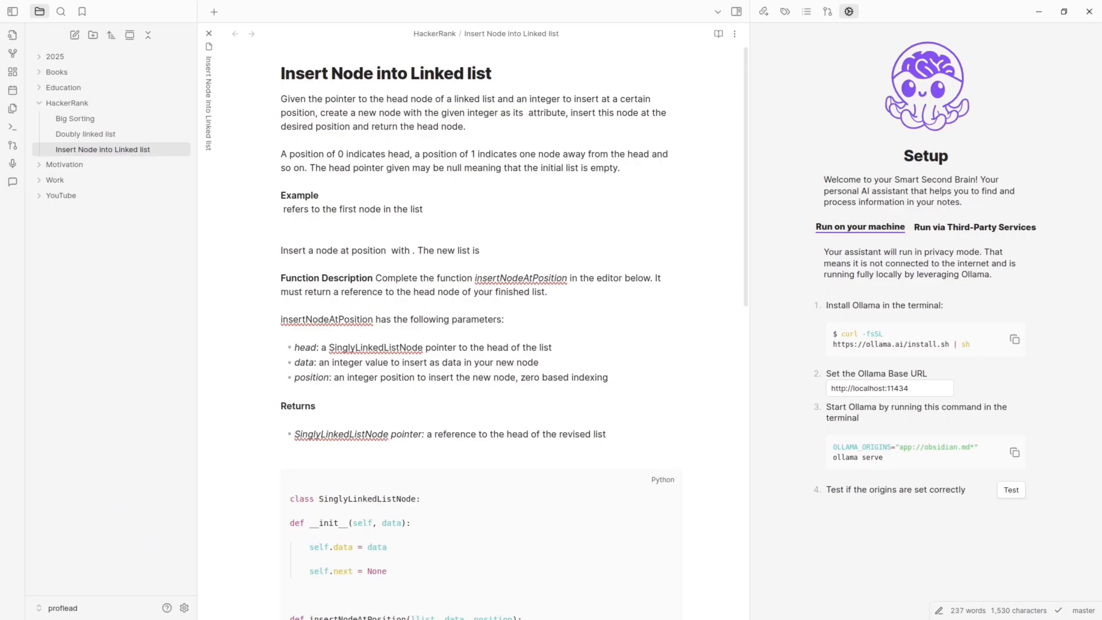
left_click(1014, 339)
Step: Run the copied install command in a new terminal, and rerun it with its first two characters removed
key("ctrl+alt+t")
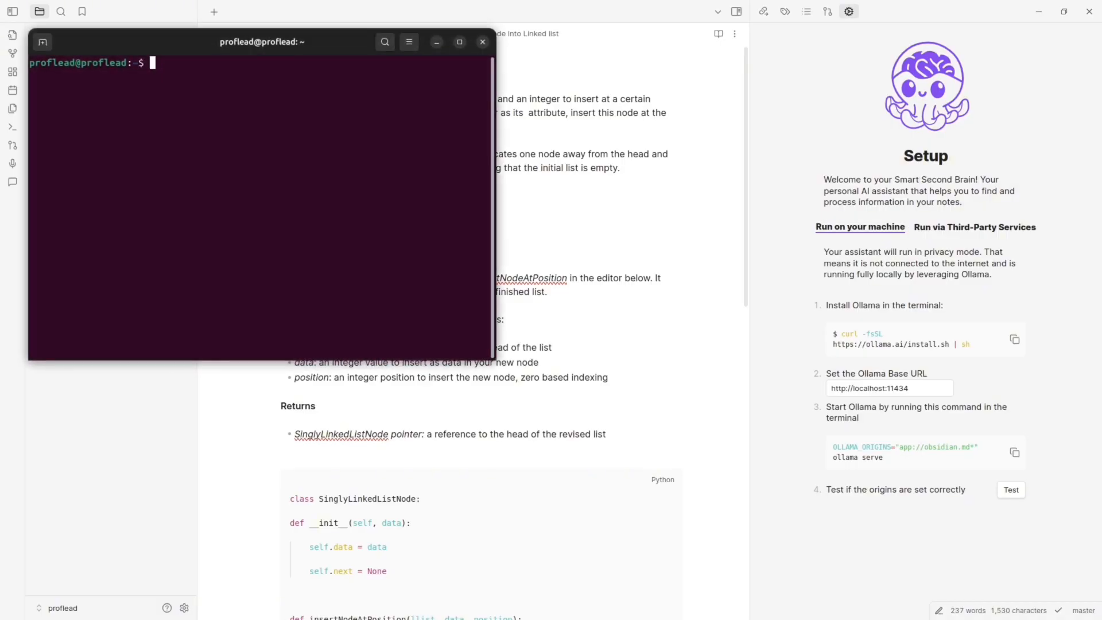
key("ctrl+shift+v")
key("Return")
key("Up")
key("Home")
key("Delete")
key("Delete")
key("Return")
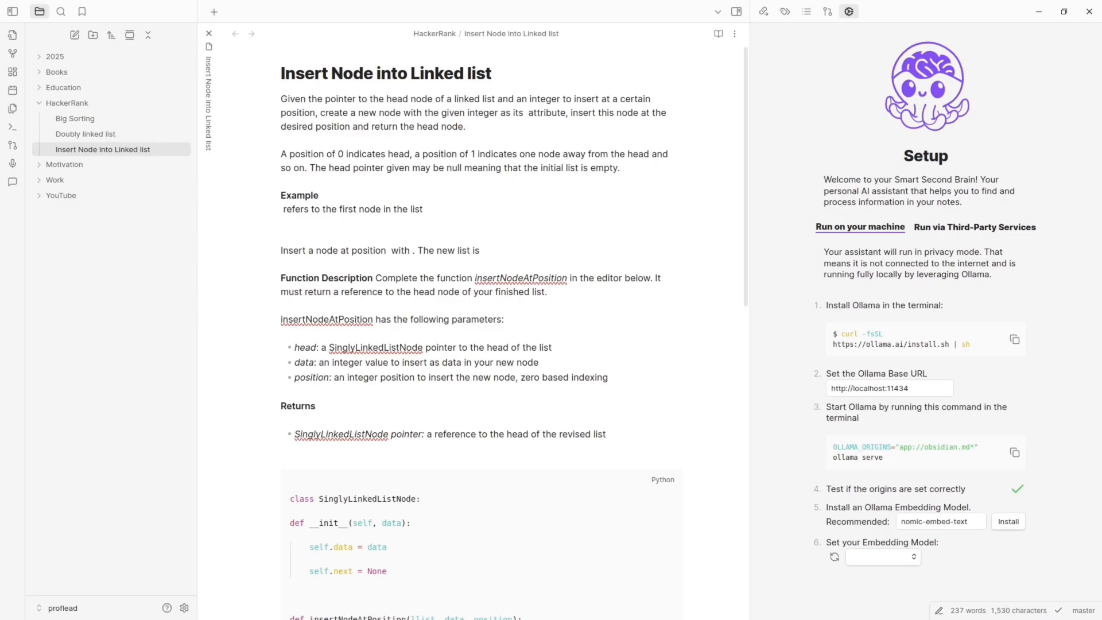
Step: Install the nomic-embed-text embedding model in the plugin setup and set the Embedding Model to deepseek-r1:8b
left_click(1009, 522)
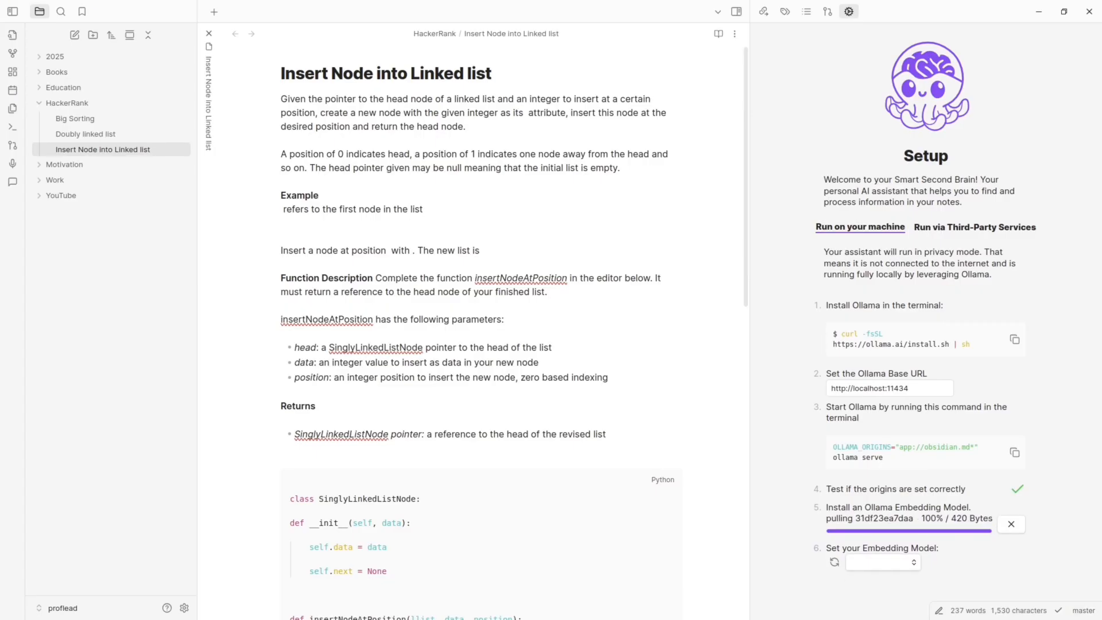
left_click(889, 541)
left_click(885, 573)
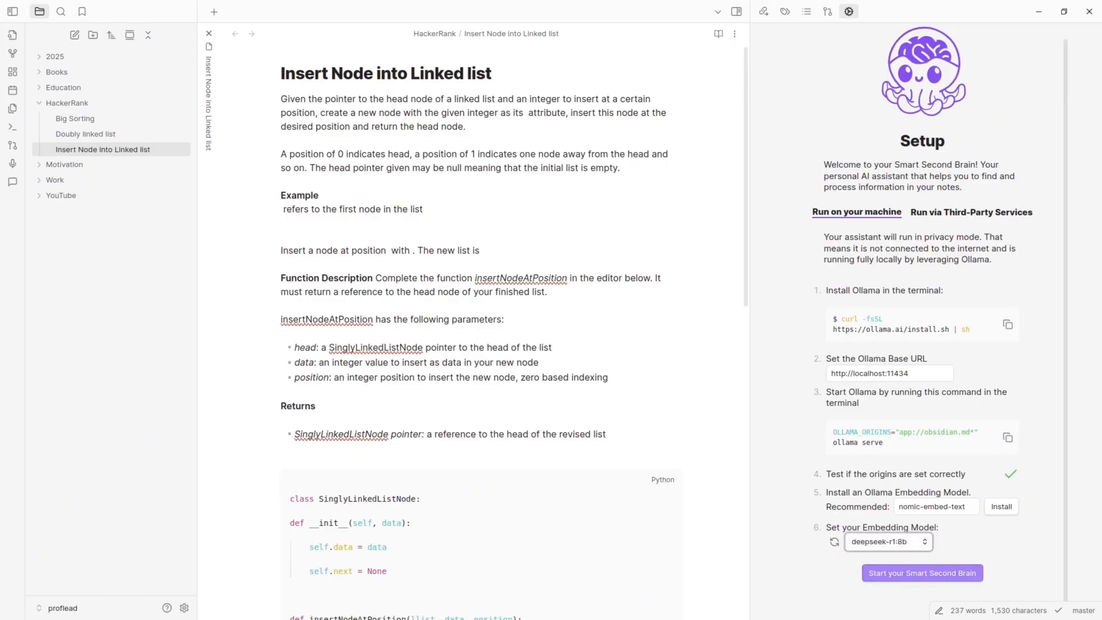
Step: Start the Smart Second Brain and ask it "What do you know about my notes?"
left_click(923, 573)
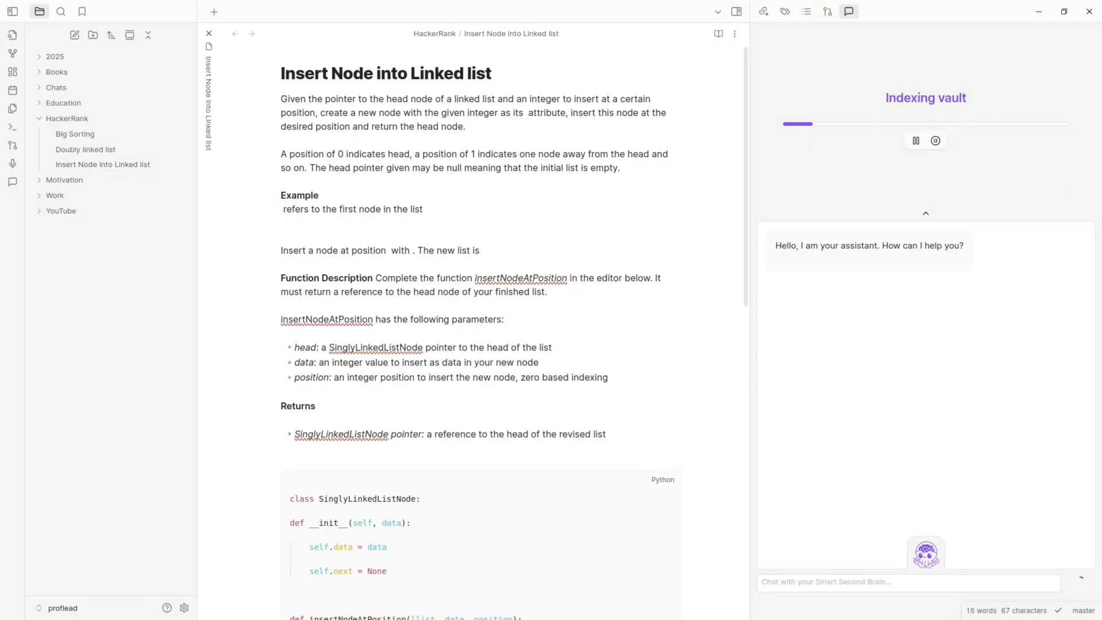
left_click(909, 583)
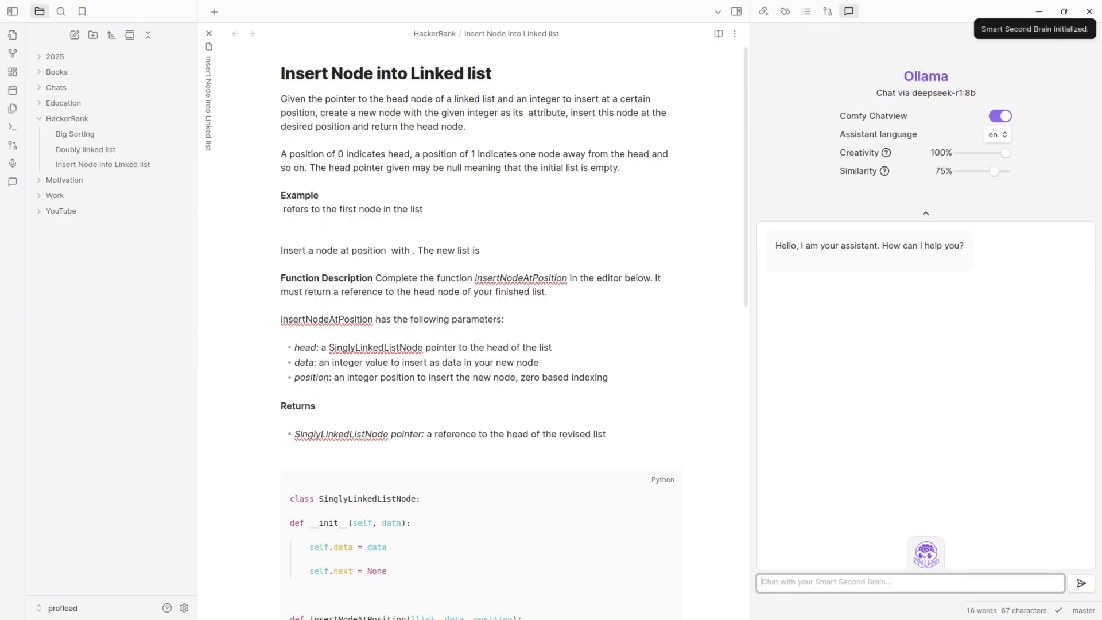
type("What do you know about my notes?")
key("Return")
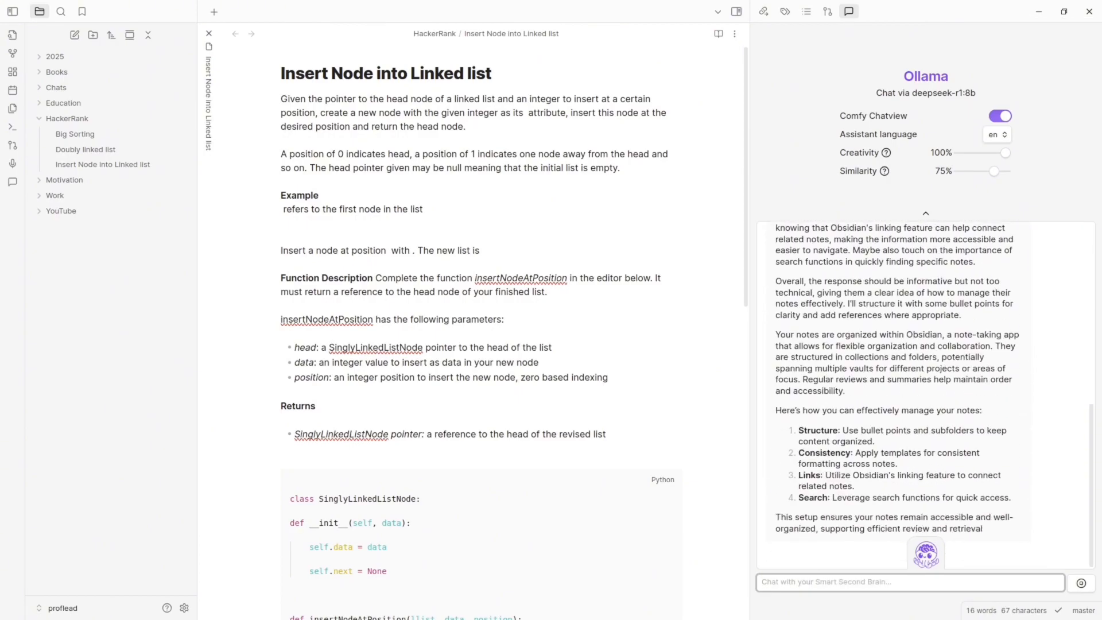
Step: Ask the assistant "What is the latest notes in the hacerrank folder?"
type("What is the latest notes in the hacerrank folder?")
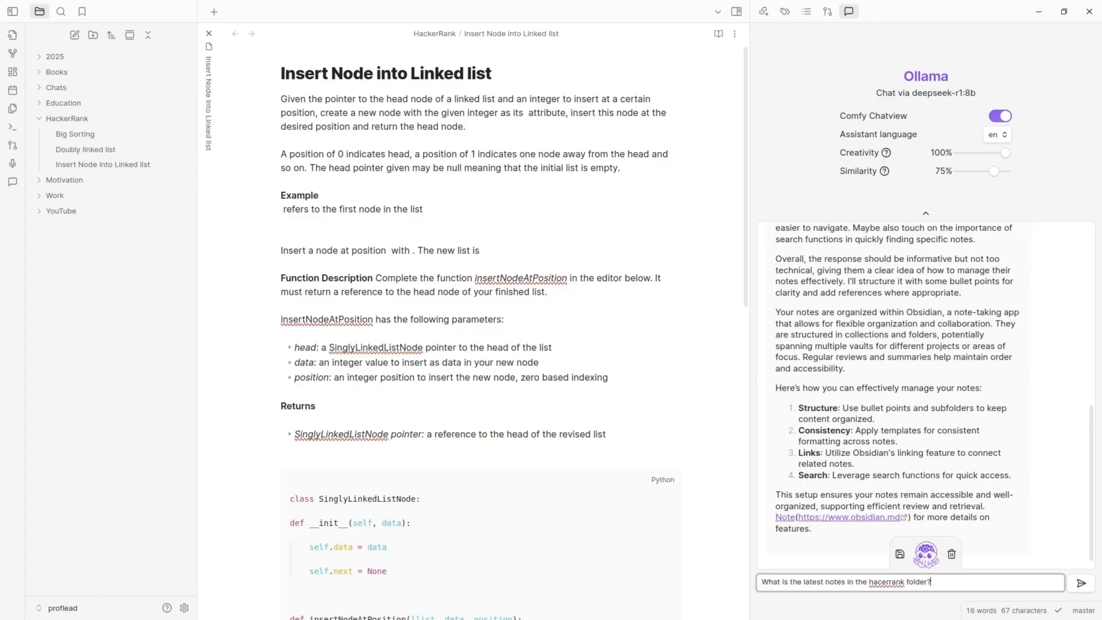
key("Return")
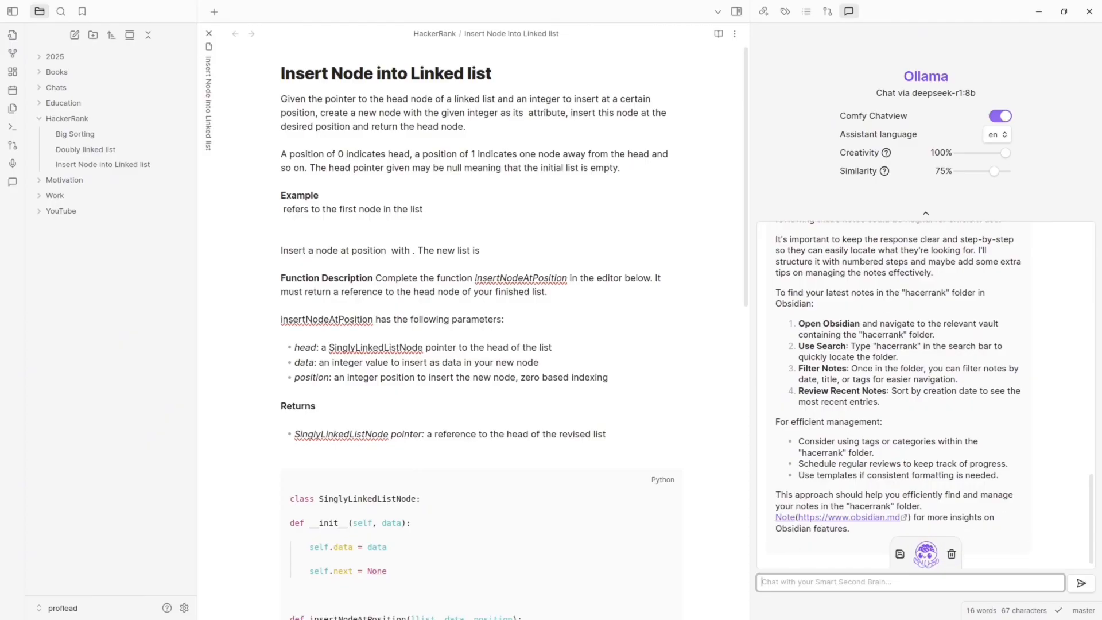
Step: Ask the assistant "What do you know about my latest hacerrank notes?"
type("What do yi")
key("BackSpace")
type("ou know about my latest hacerrank notes?")
key("Return")
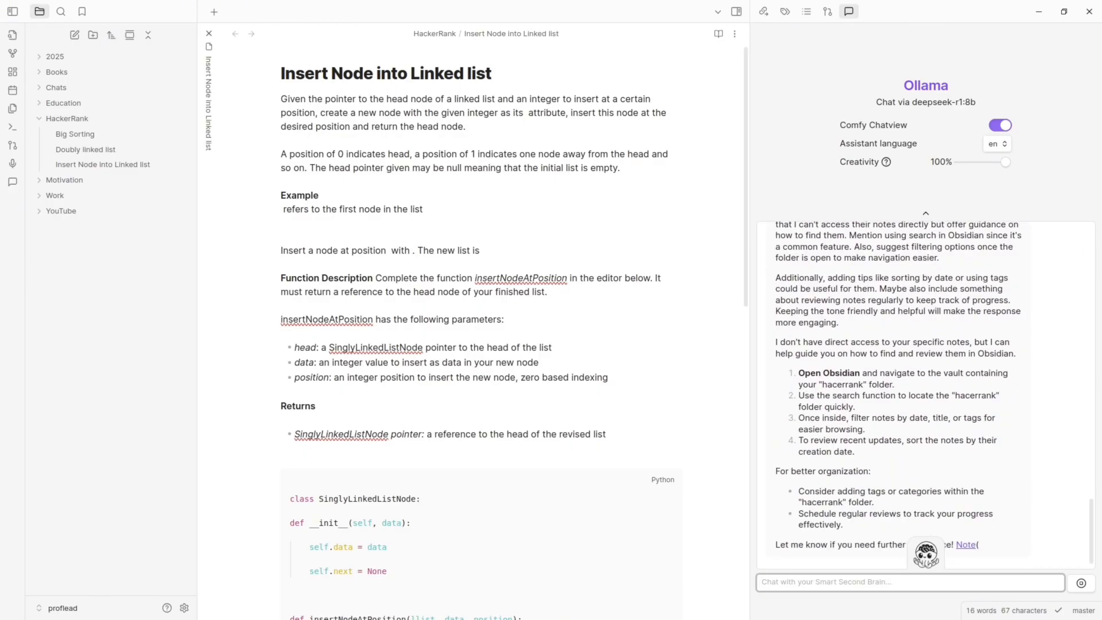
Step: Ask the assistant "Tell me about the note - Insert Node into Linked list", followed by "What is the code example I have?"
type("Tell me about the note")
key("Return")
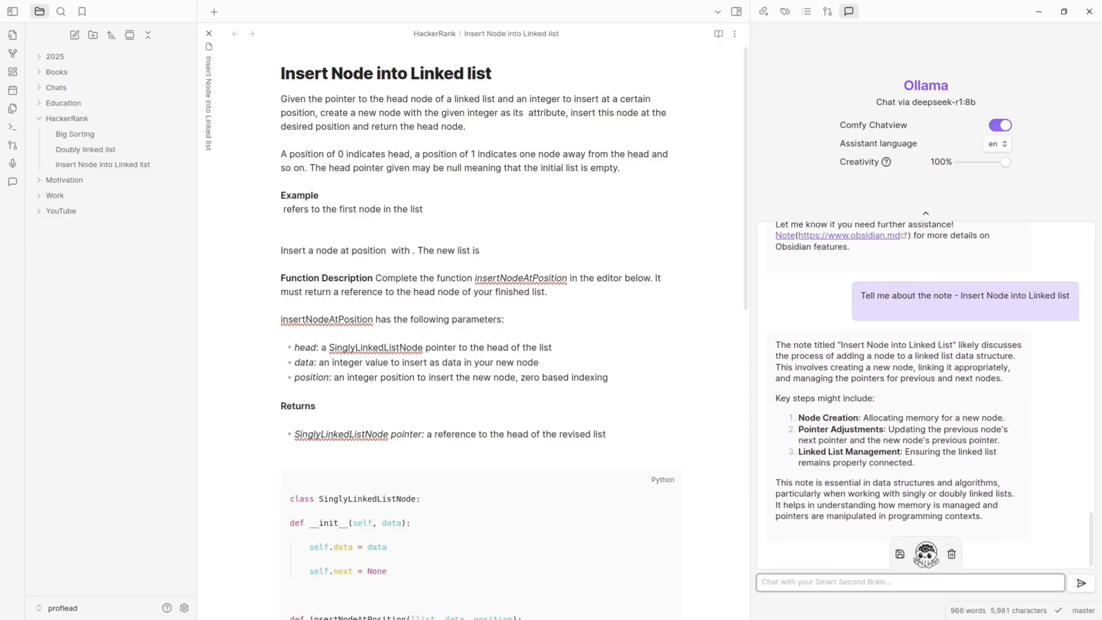
type("What is the code example I have?")
key("Return")
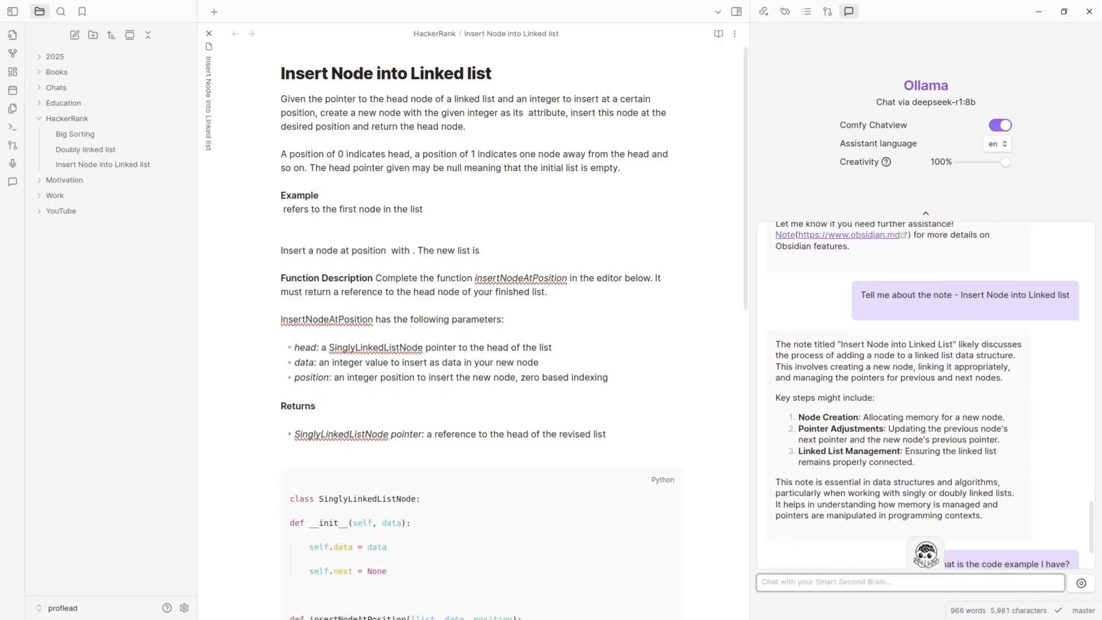
scroll(482, 321, "down", 5)
scroll(483, 322, "up", 5)
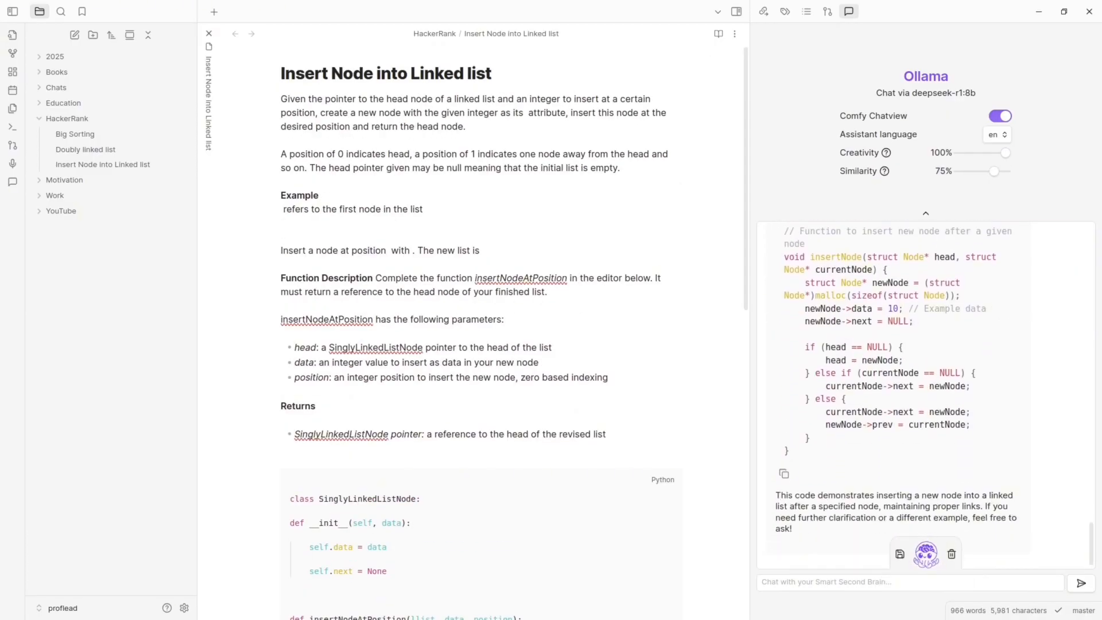
Step: Check the explanation of the Creativity setting and look over the assistant's latest reply and the chat actions
mouse_move(885, 171)
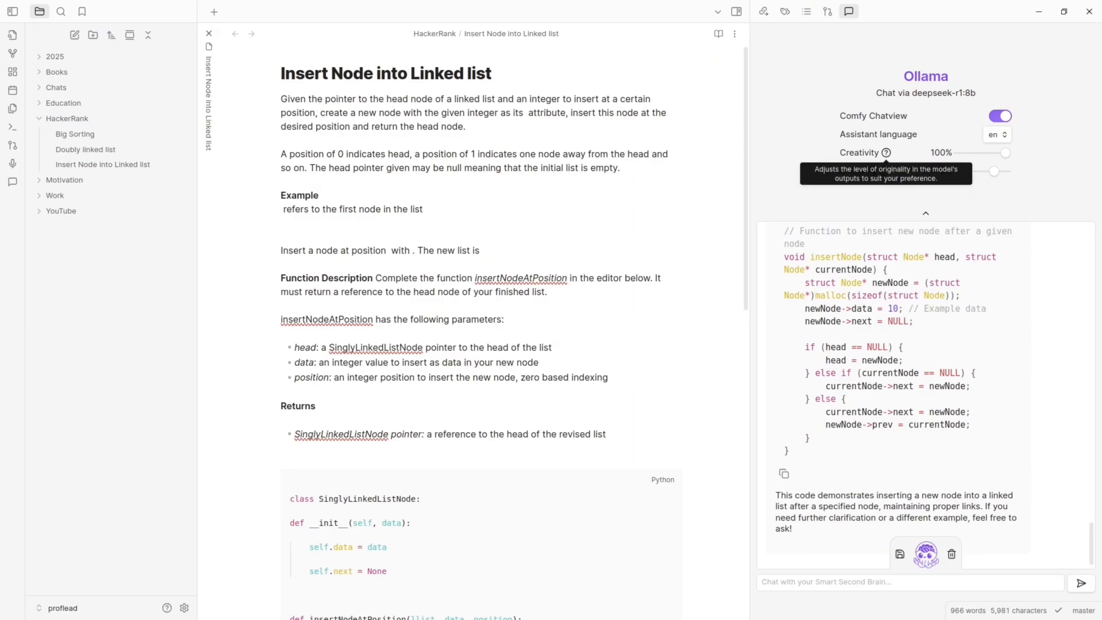
mouse_move(781, 544)
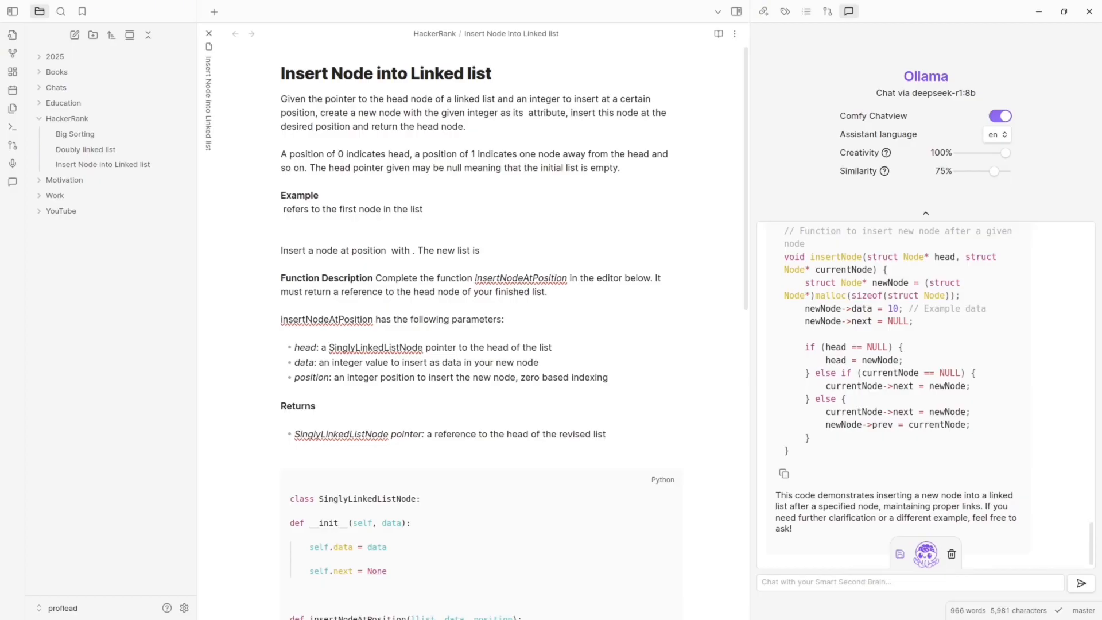
scroll(926, 397, "up", 5)
scroll(926, 396, "down", 5)
left_click(926, 555)
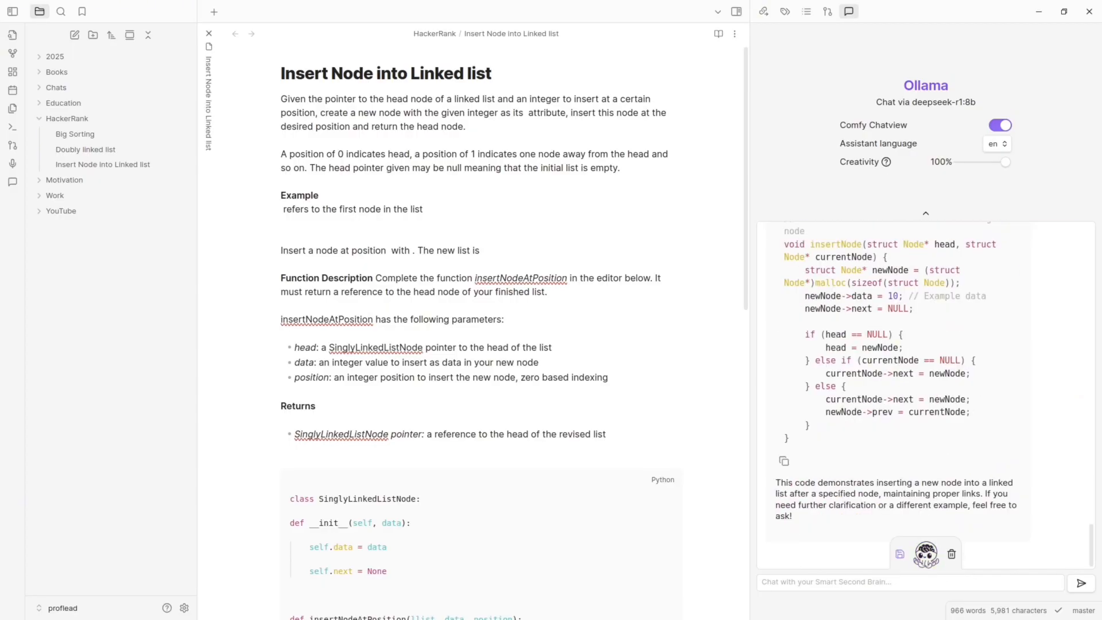
Step: Copy the assistant's latest reply about linked list insertion and paste it into a new untitled note
left_click(781, 531)
left_click(214, 11)
left_click(548, 308)
right_click(479, 176)
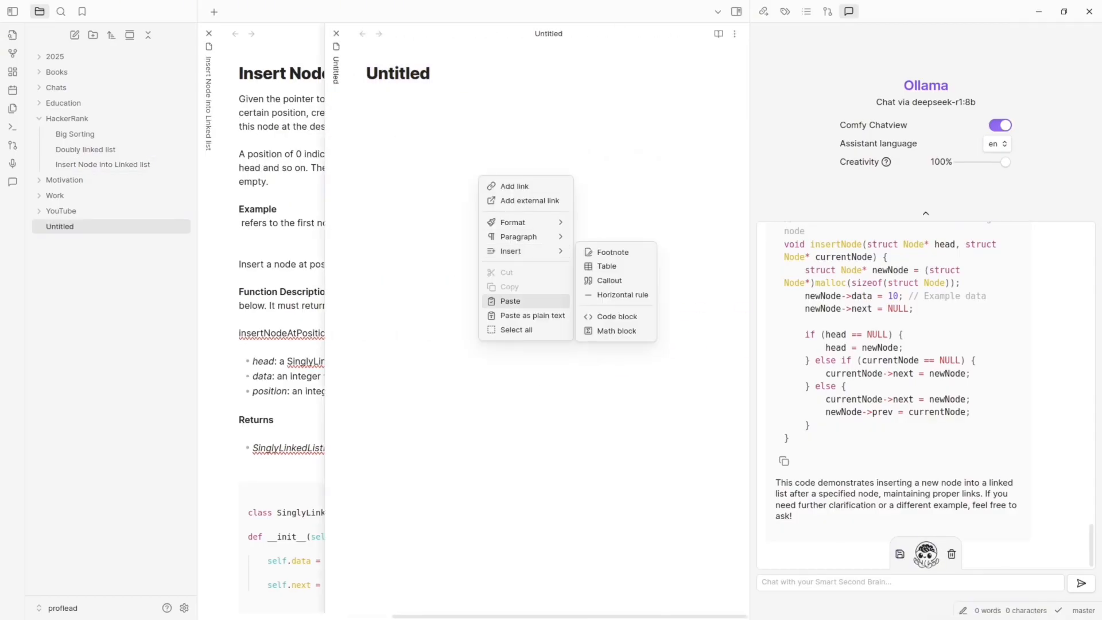
left_click(510, 301)
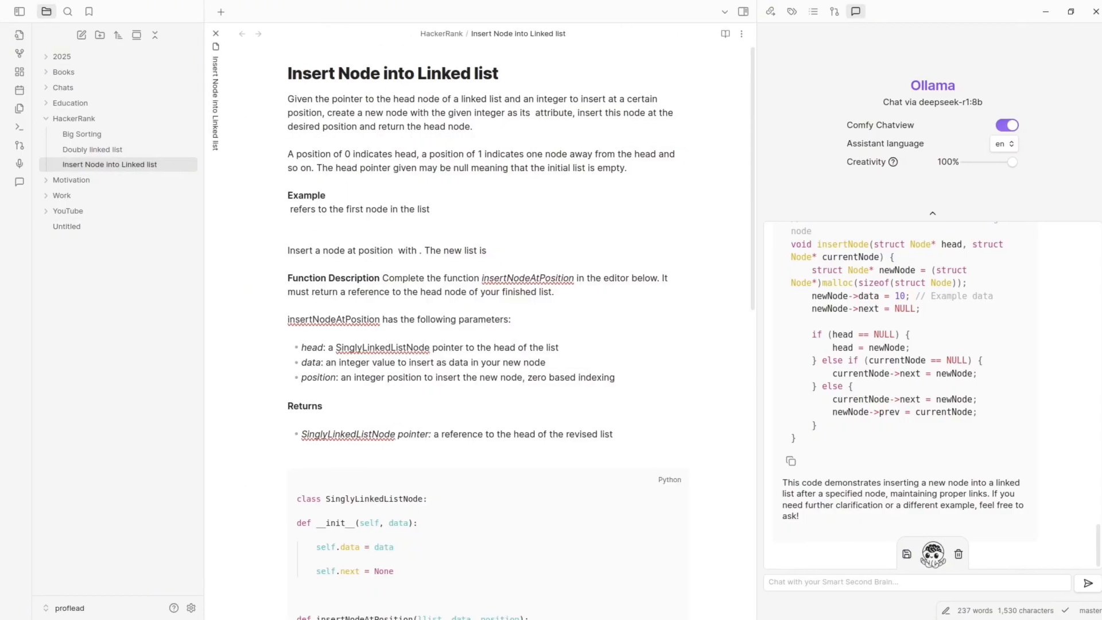